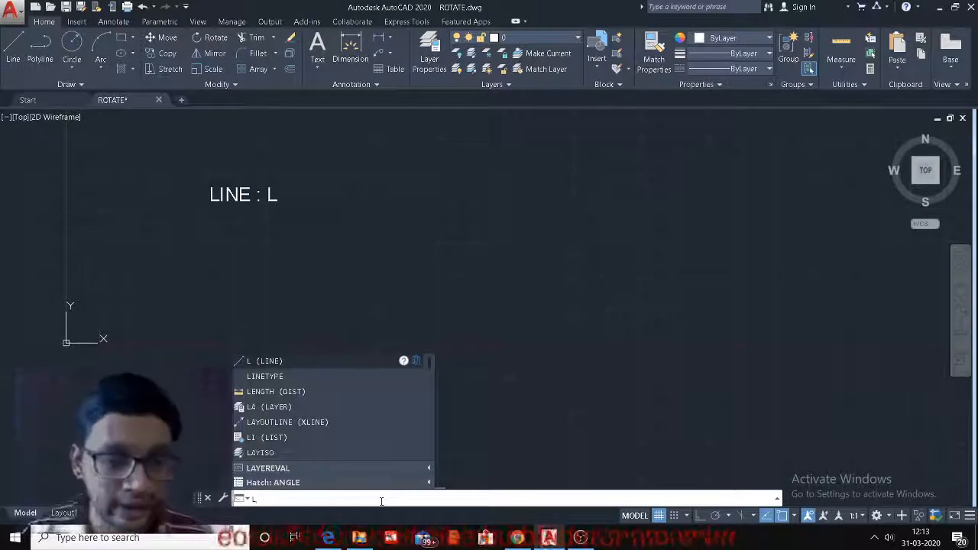
- Draw a single freehand line sloping upward to the right below the LINE : L text
key("Return")
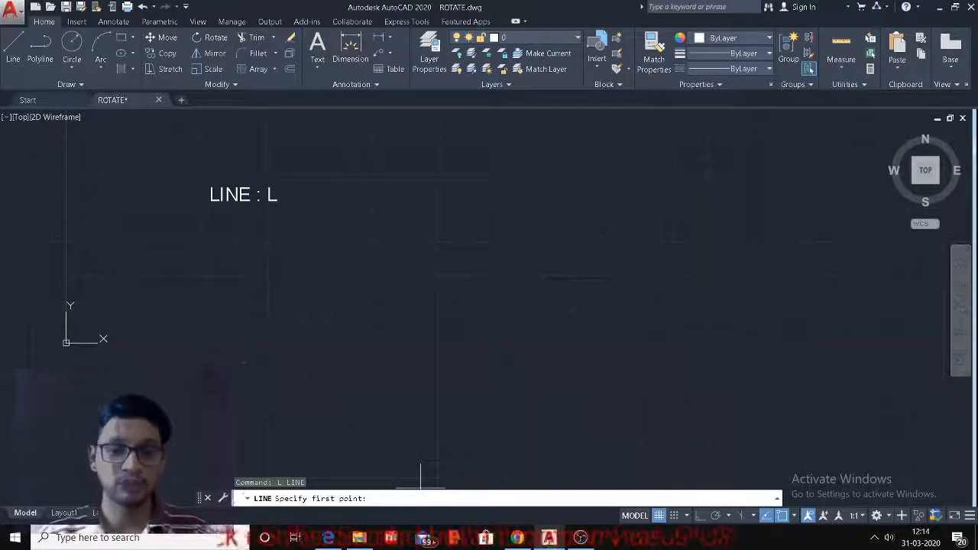
left_click(250, 290)
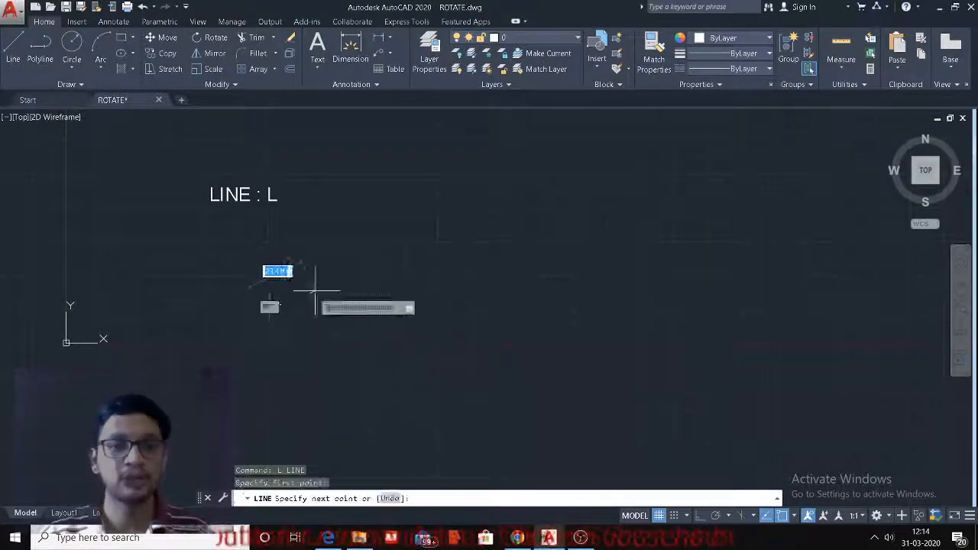
left_click(422, 227)
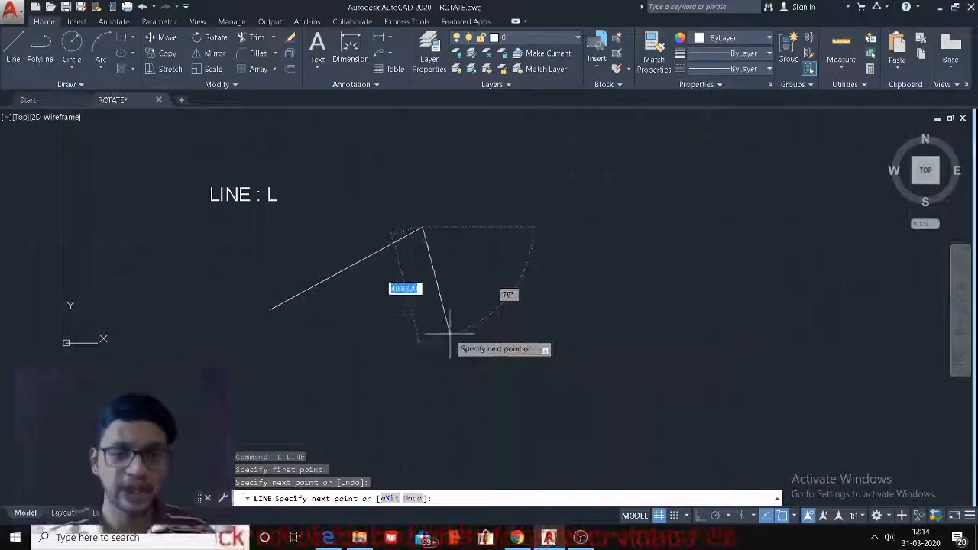
key("Escape")
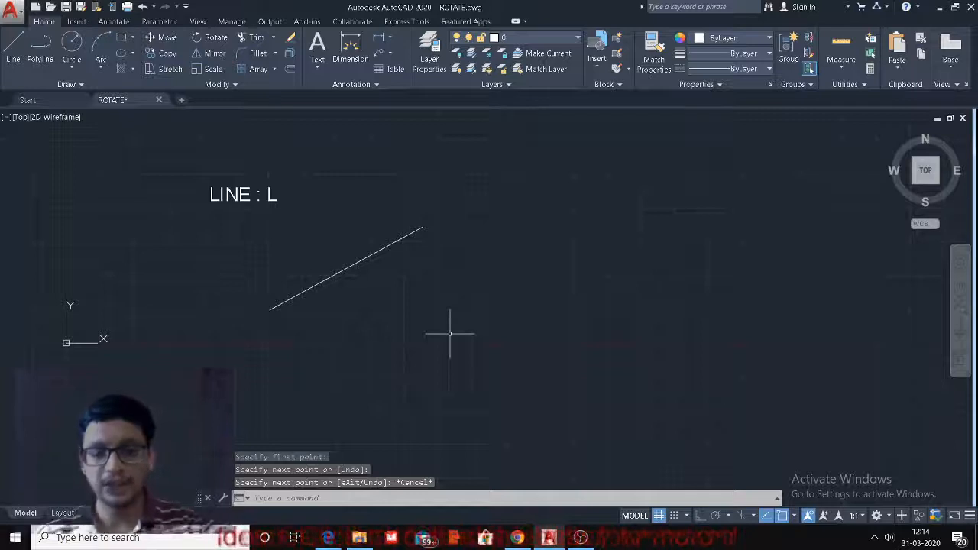
- Draw a horizontal line 100 units long to the right of the sloping line, with Ortho turned on
type("l")
key("Return")
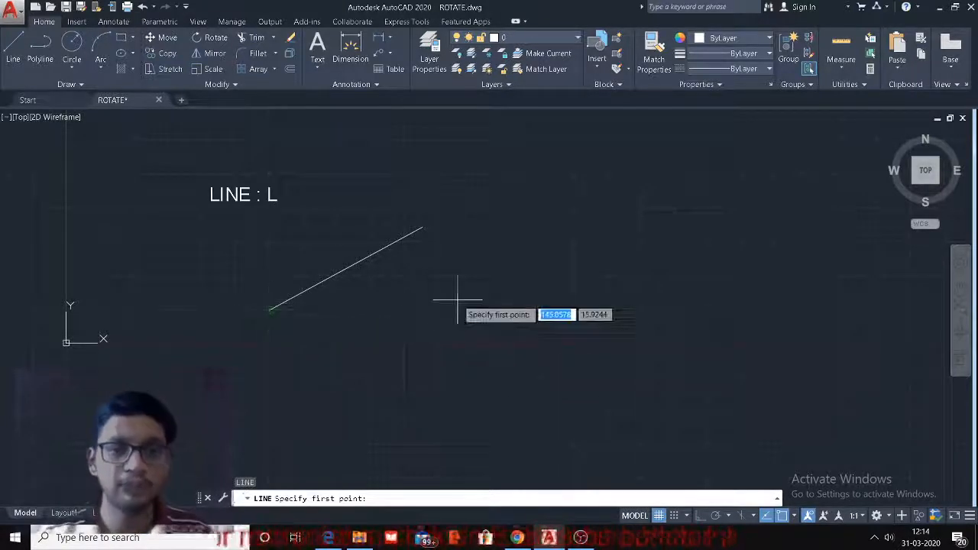
middle_click_drag(458, 300, 280, 327)
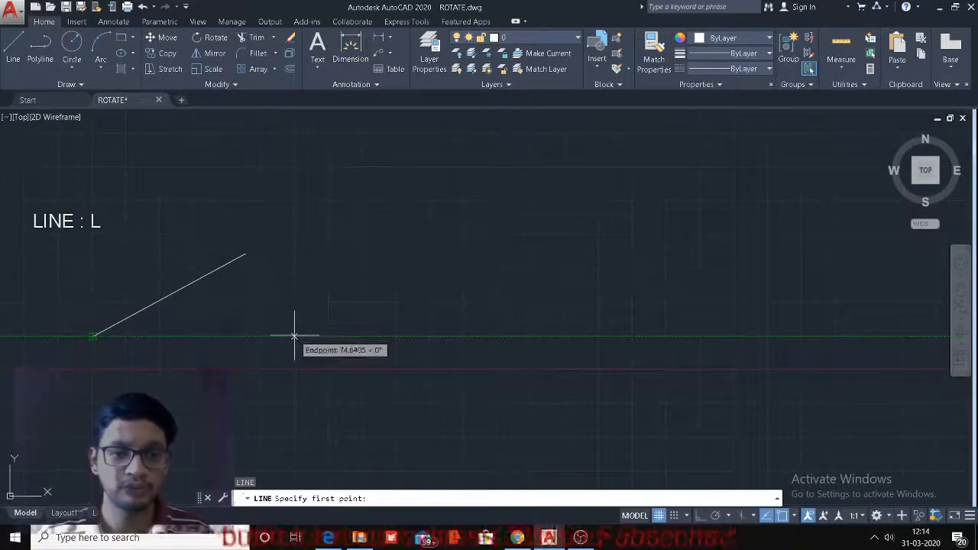
left_click(295, 337)
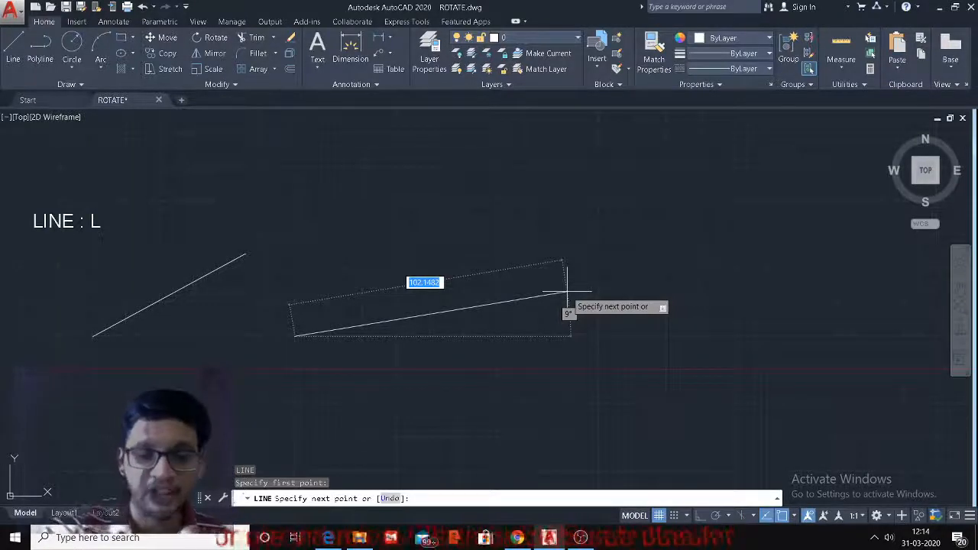
key("F8")
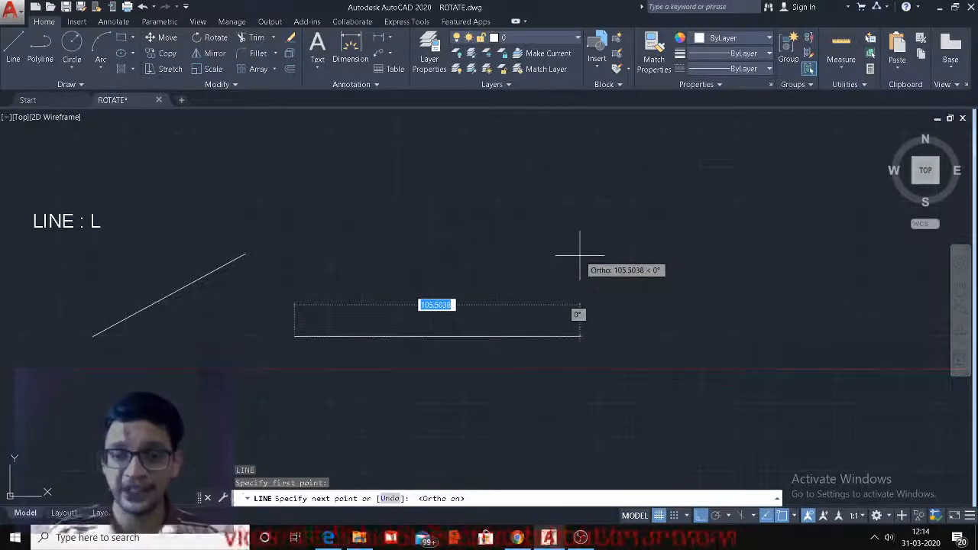
type("100")
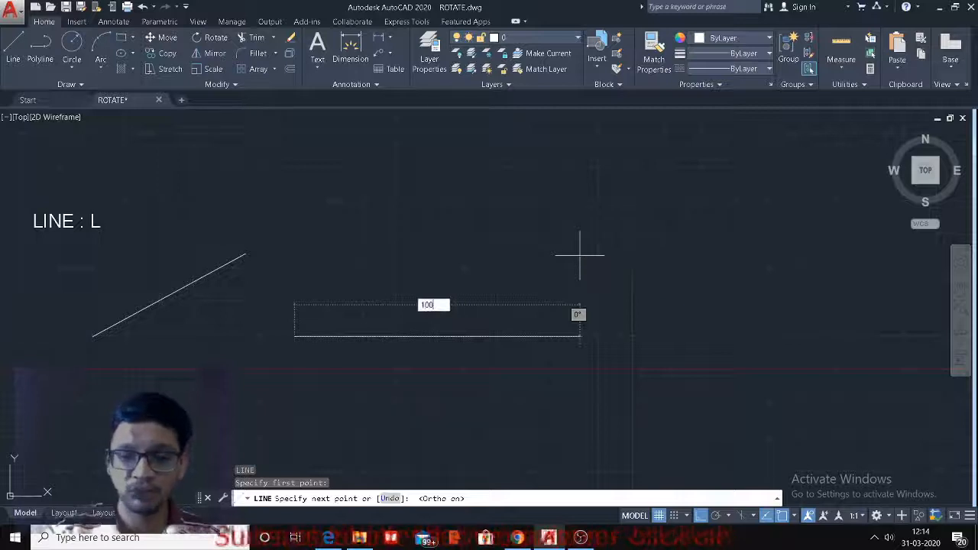
key("BackSpace")
key("BackSpace")
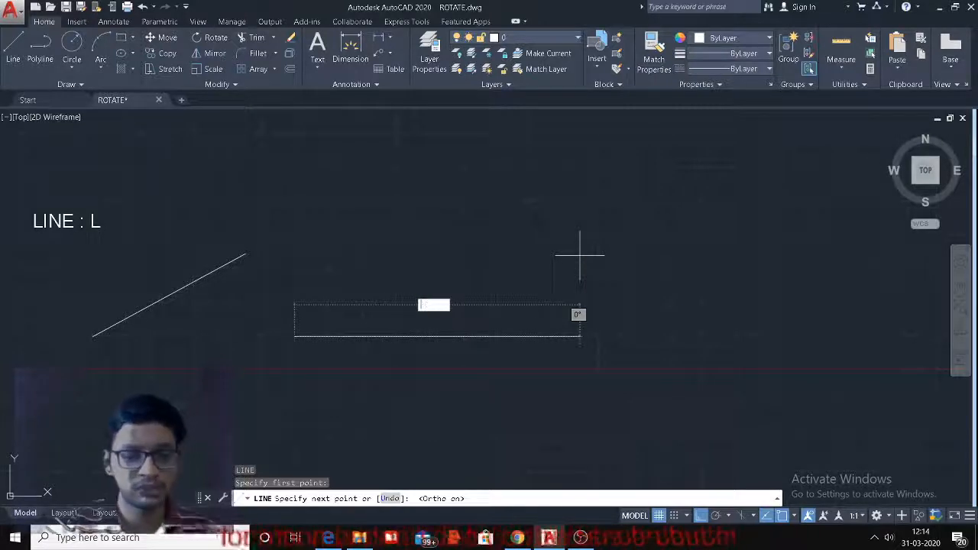
type("100")
key("Return")
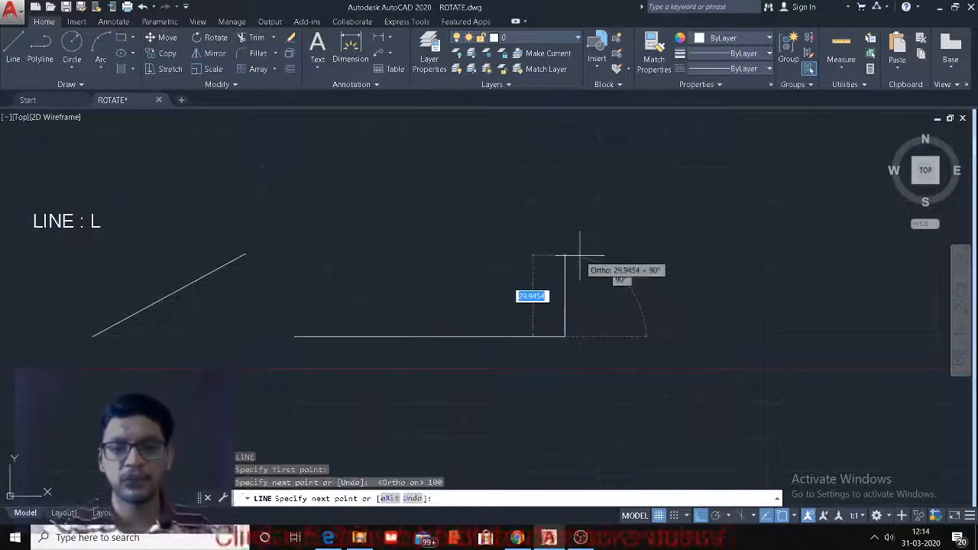
key("Return")
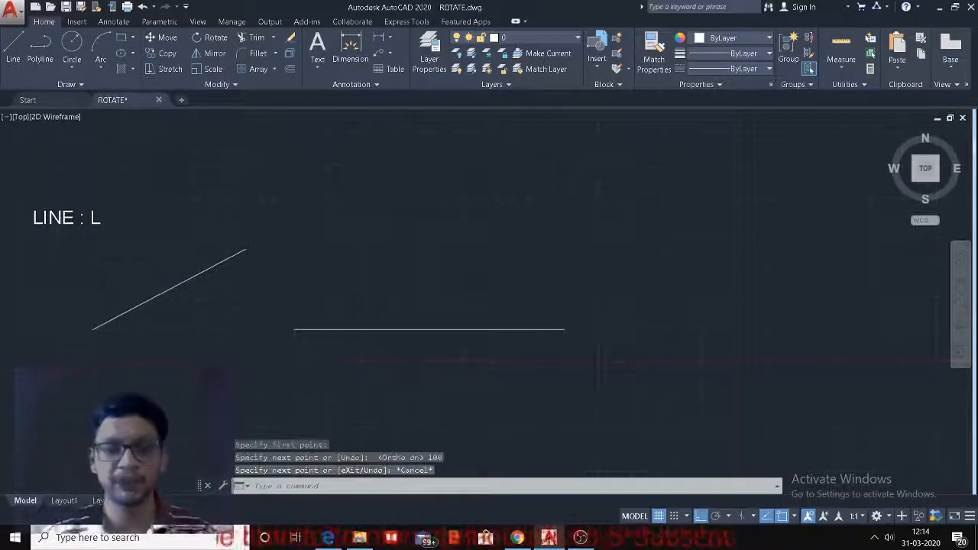
- Draw a stepped line above the horizontal line's start, going 20 units right, 20 units up and 20 units right
mouse_move(348, 363)
middle_mouse_down()
mouse_move(342, 357)
mouse_move(481, 373)
middle_mouse_up()
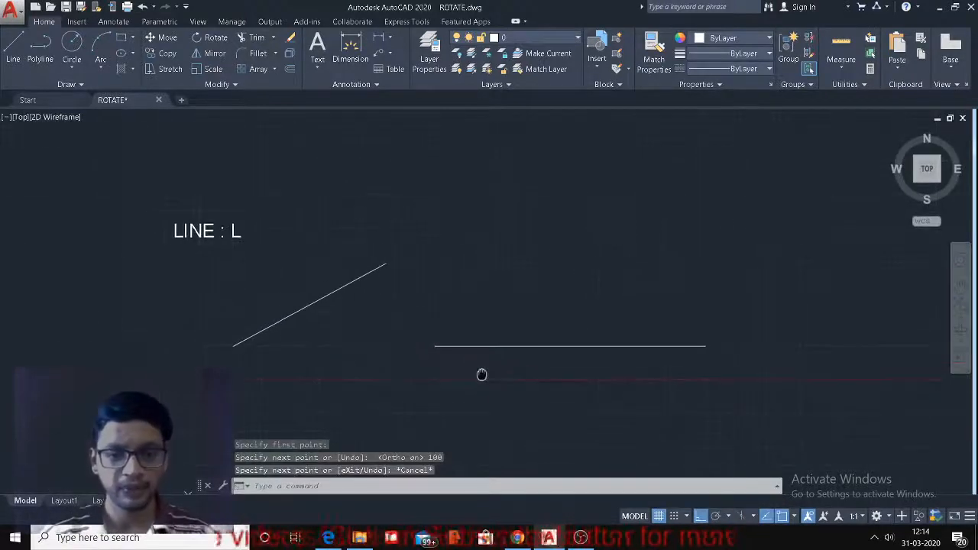
type("l")
key("Return")
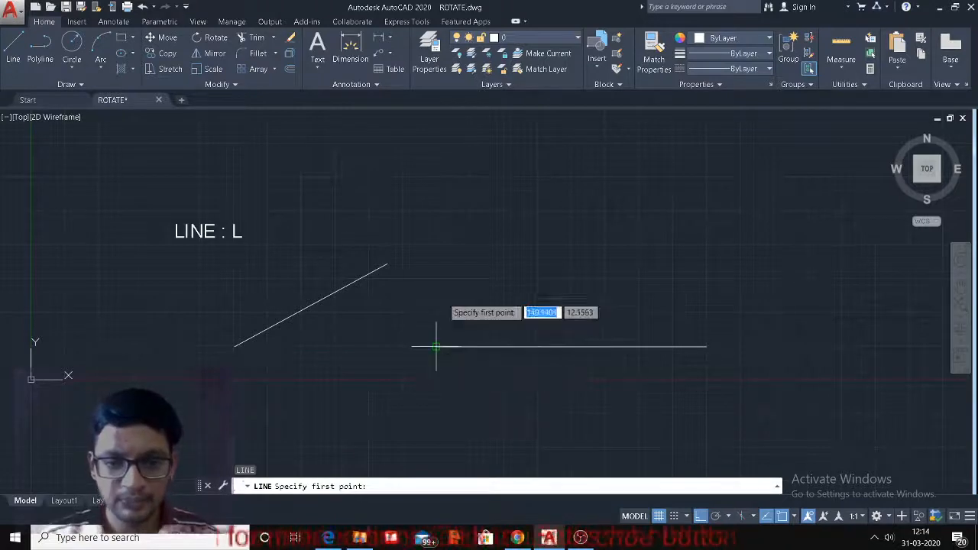
left_click(436, 259)
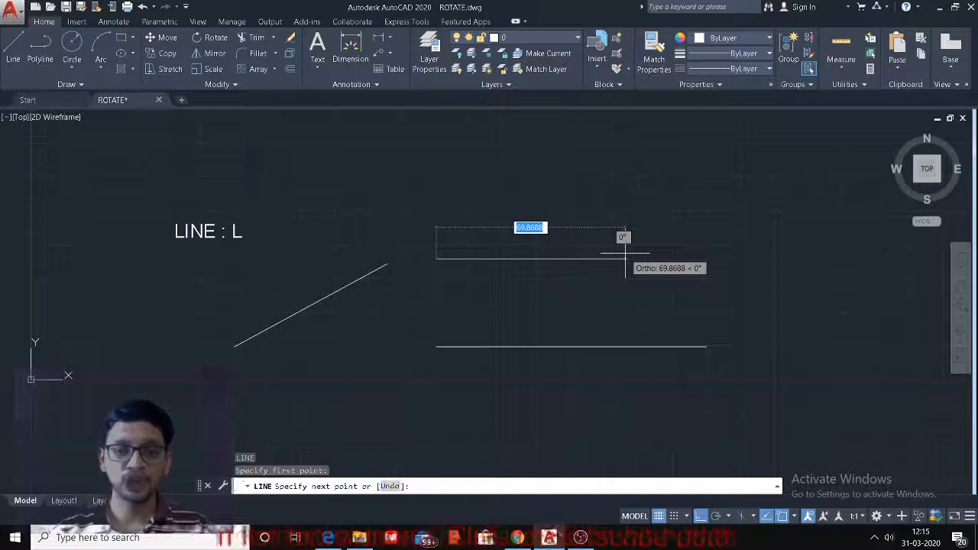
type("204")
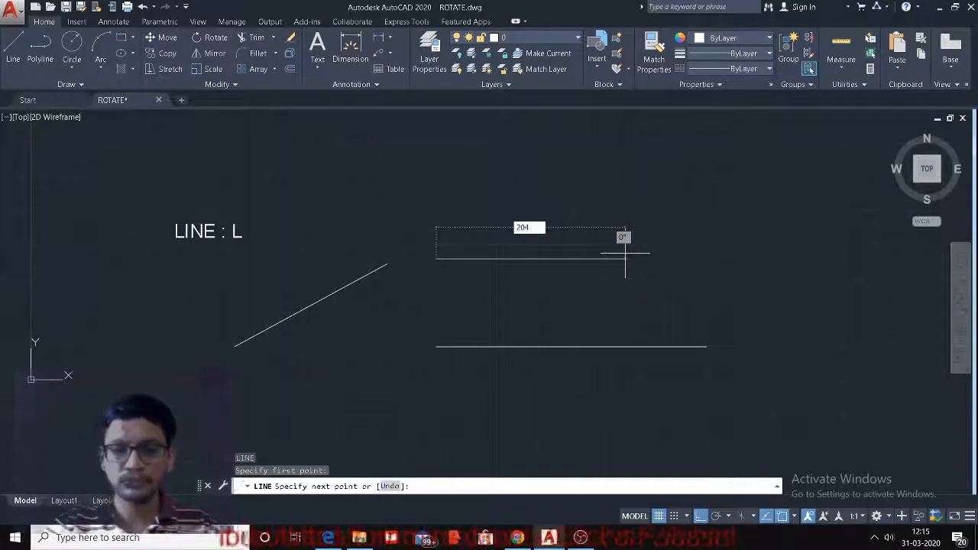
key("BackSpace")
key("Return")
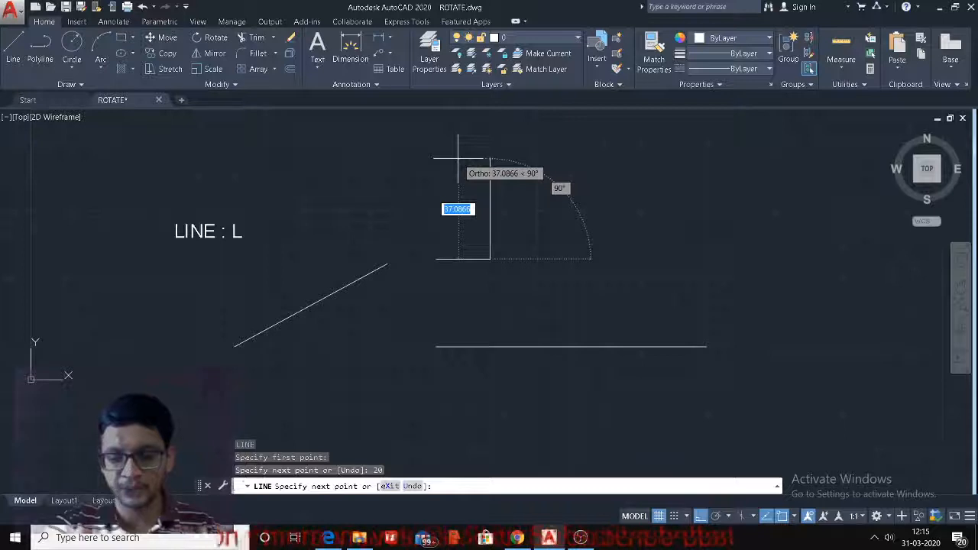
type("20")
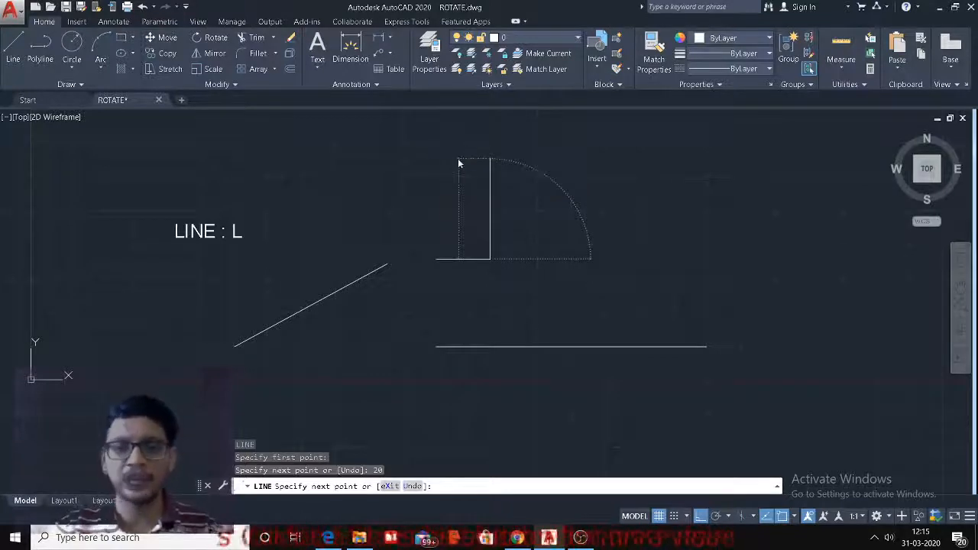
key("Return")
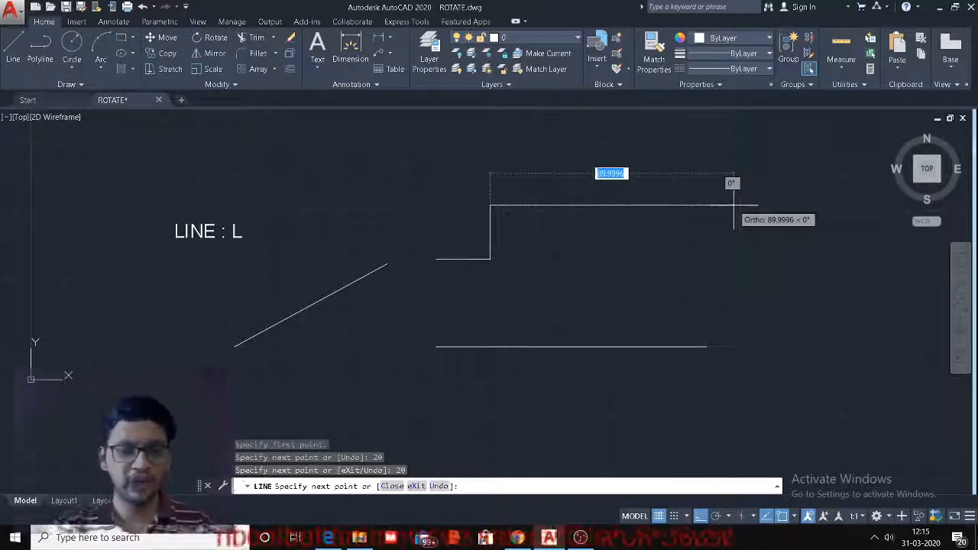
type("20")
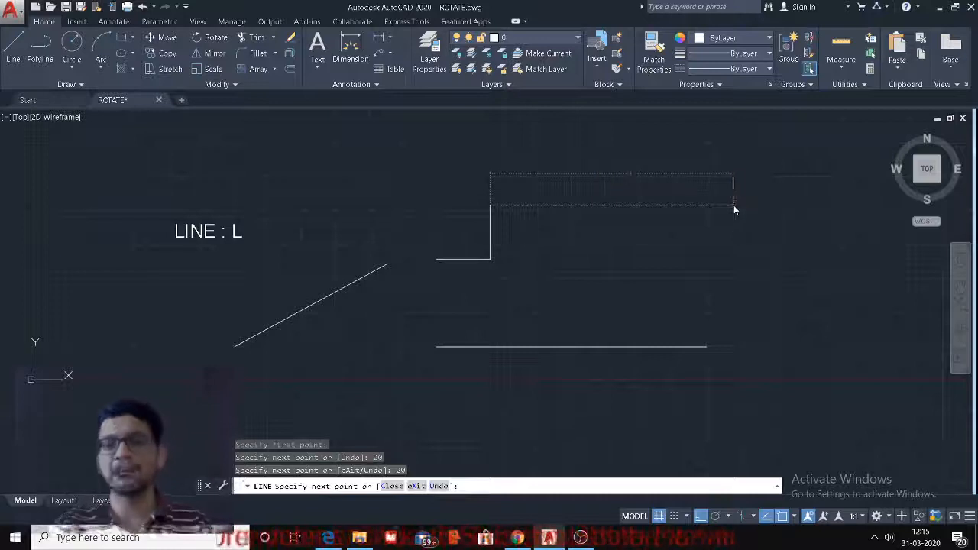
key("Return")
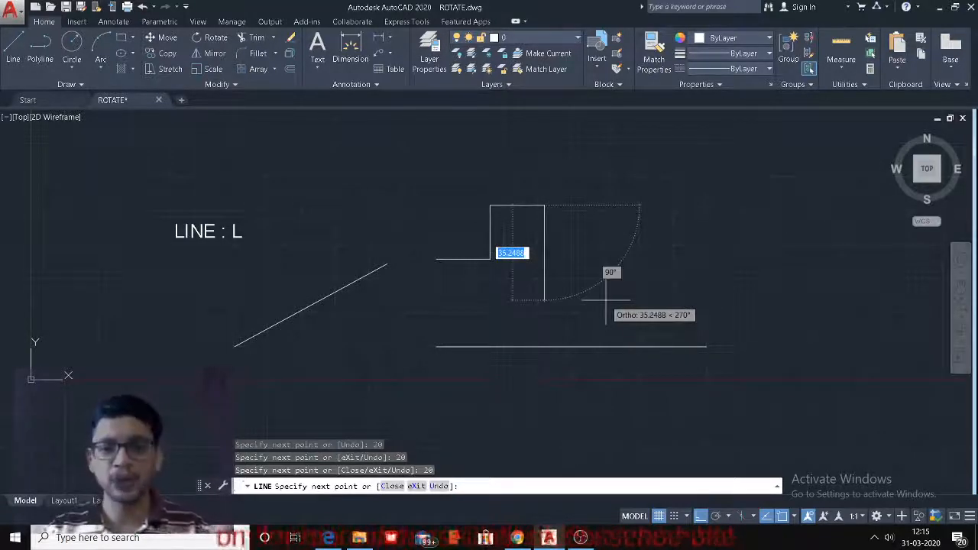
key("Escape")
key("Escape")
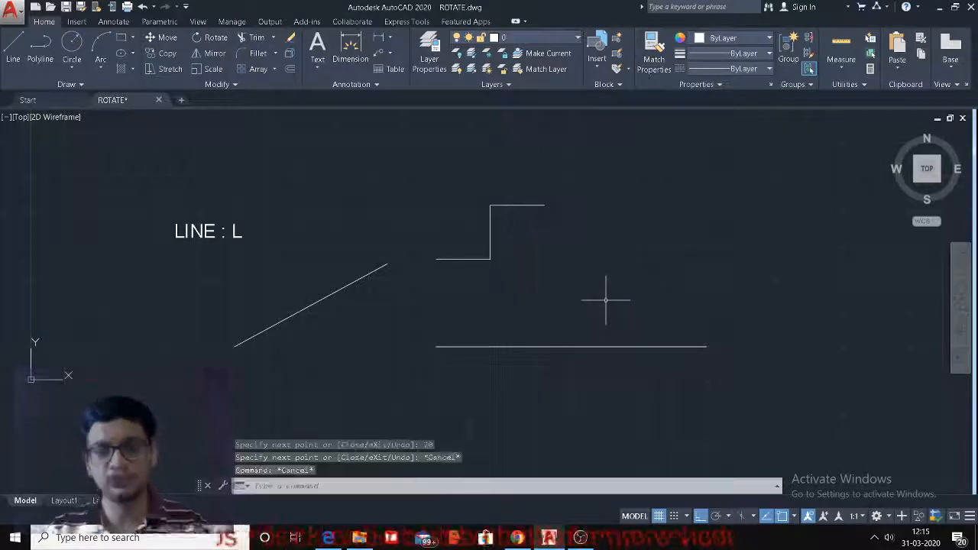
- Examine whether the stepped line consists of separate objects by selecting its three segments one by one, and clear the selection
scroll(470, 237, "up", 2)
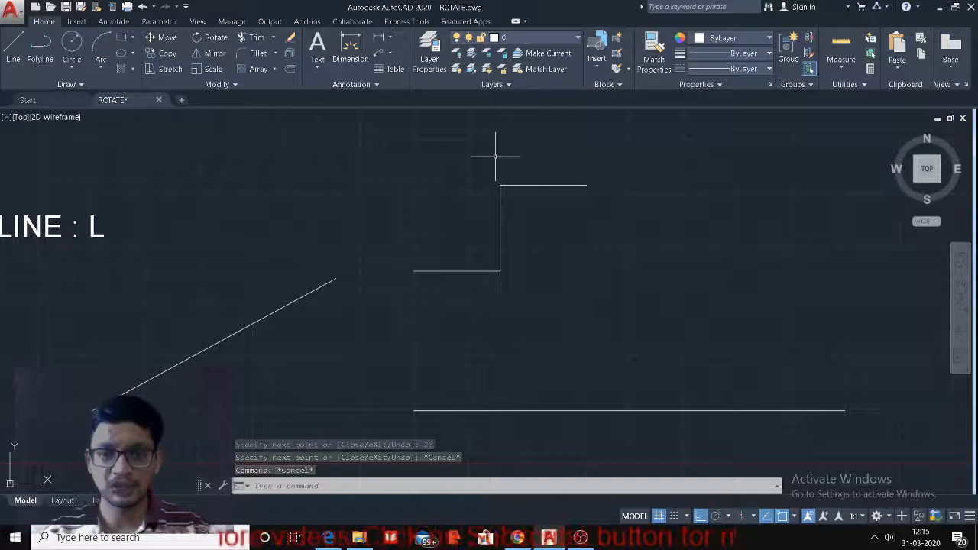
middle_click_drag(523, 276, 378, 268)
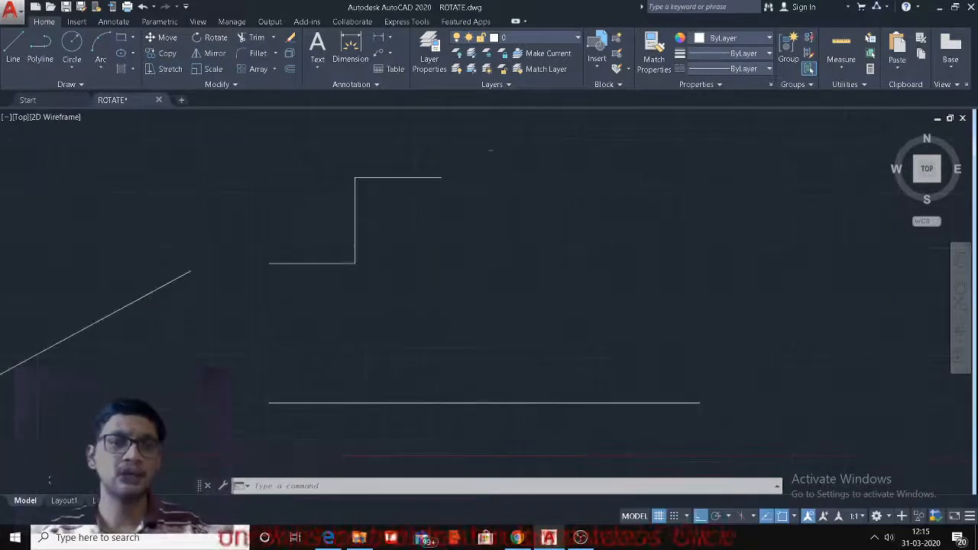
scroll(350, 228, "up", 2)
middle_click_drag(350, 228, 339, 255)
scroll(338, 254, "down", 2)
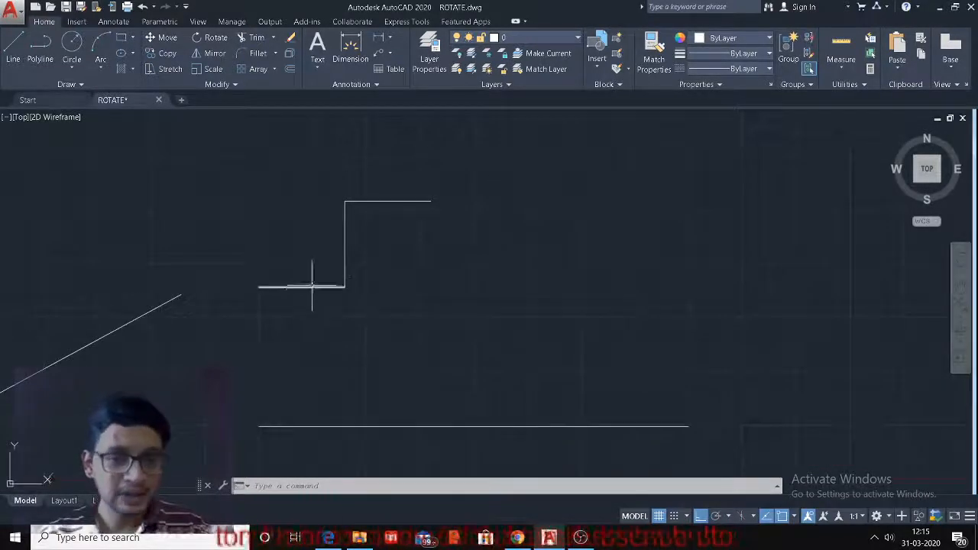
left_click(304, 296)
left_click(290, 273)
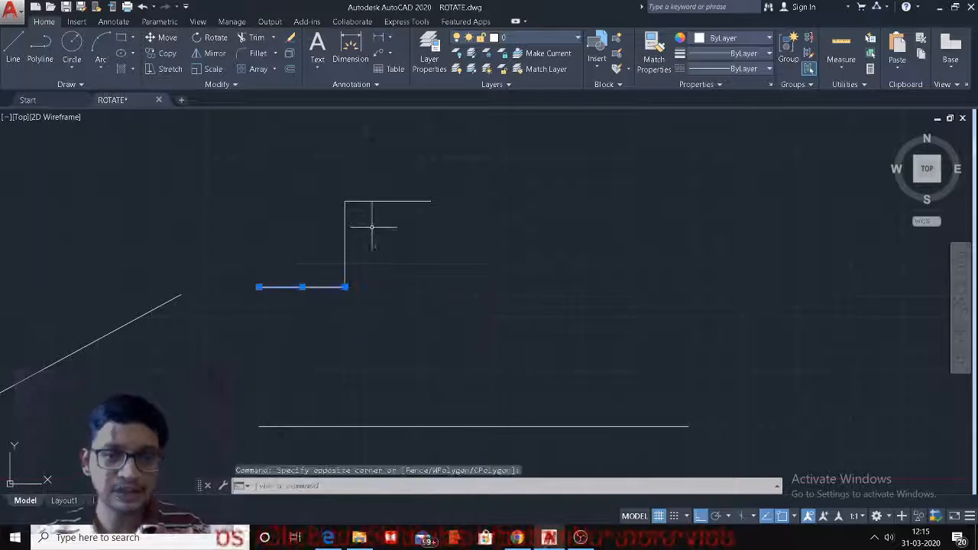
left_click(357, 211)
left_click(327, 237)
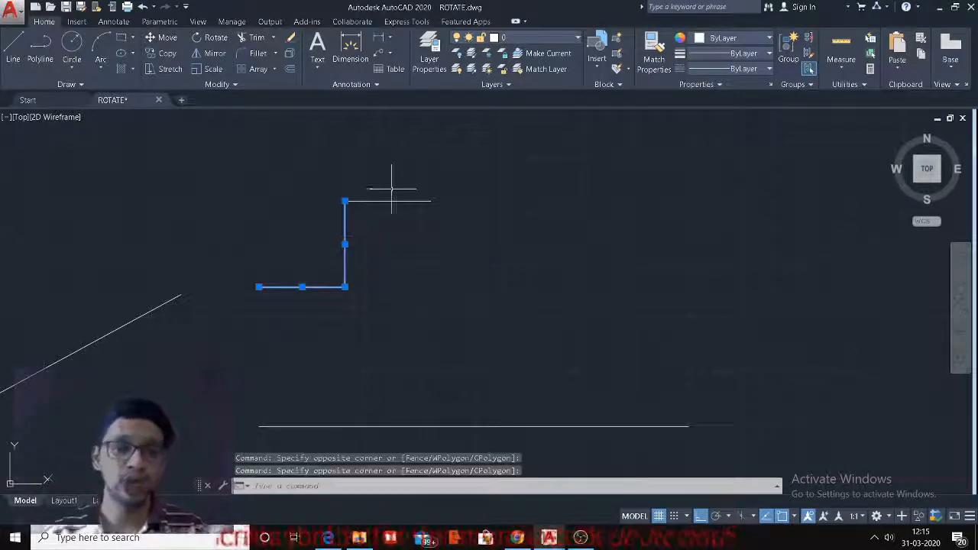
left_click(393, 191)
left_click(359, 219)
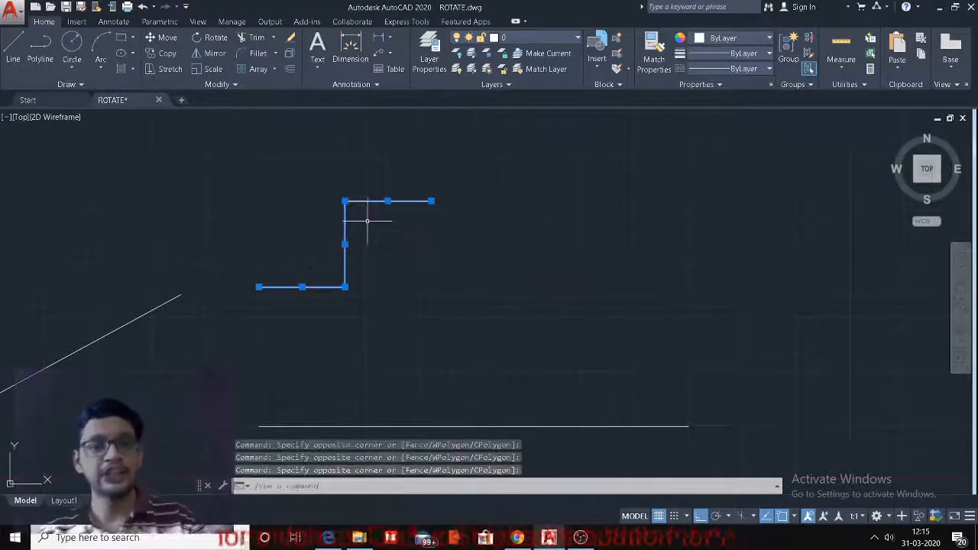
key("Escape")
key("Escape")
mouse_move(366, 282)
middle_mouse_down()
mouse_move(476, 267)
mouse_move(393, 227)
middle_mouse_up()
scroll(470, 264, "down", 2)
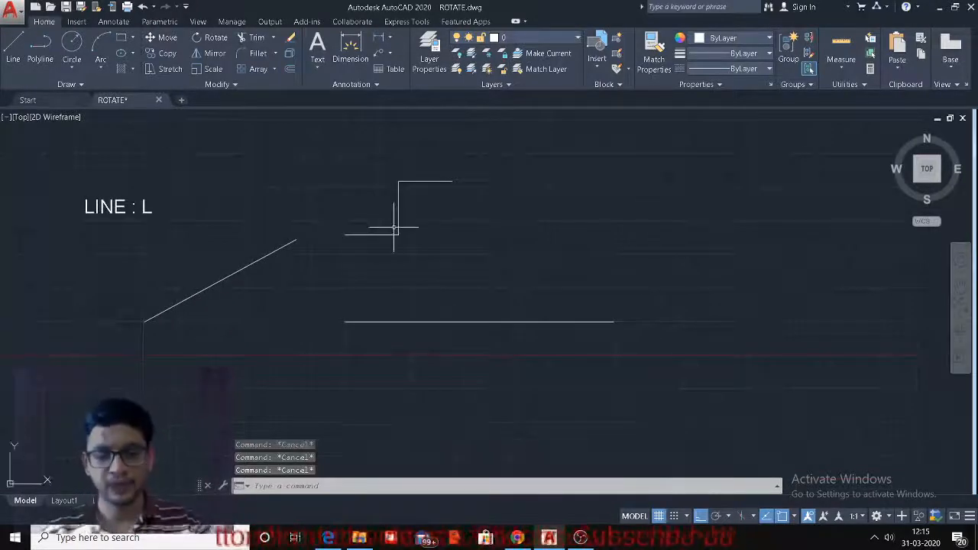
- Start a line above the long horizontal line, to the right of the stepped line, with Ortho turned off
type("l")
key("Return")
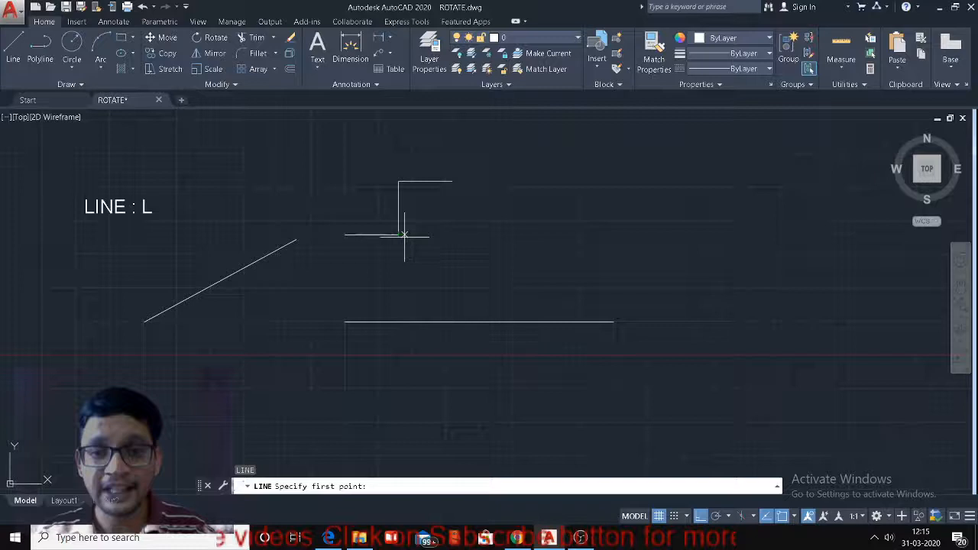
left_click(493, 274)
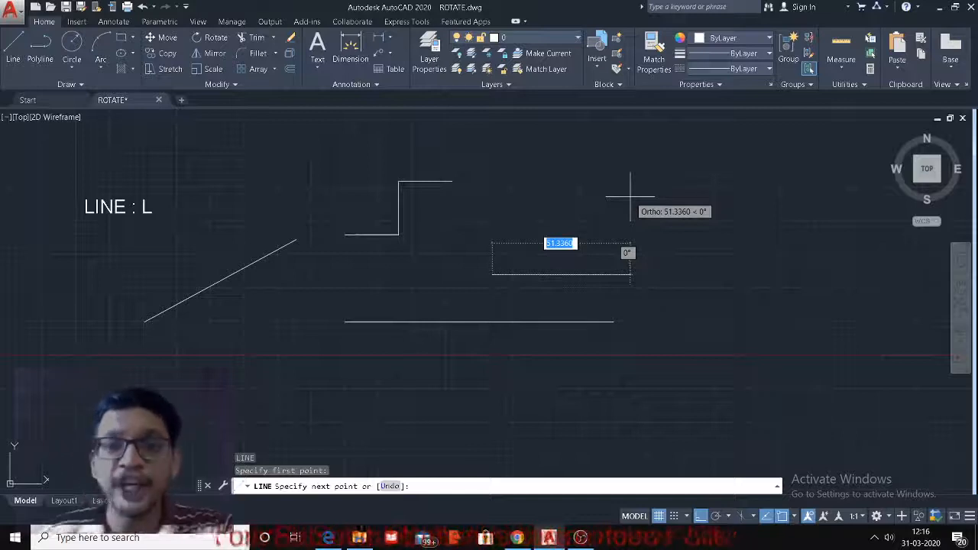
key("F8")
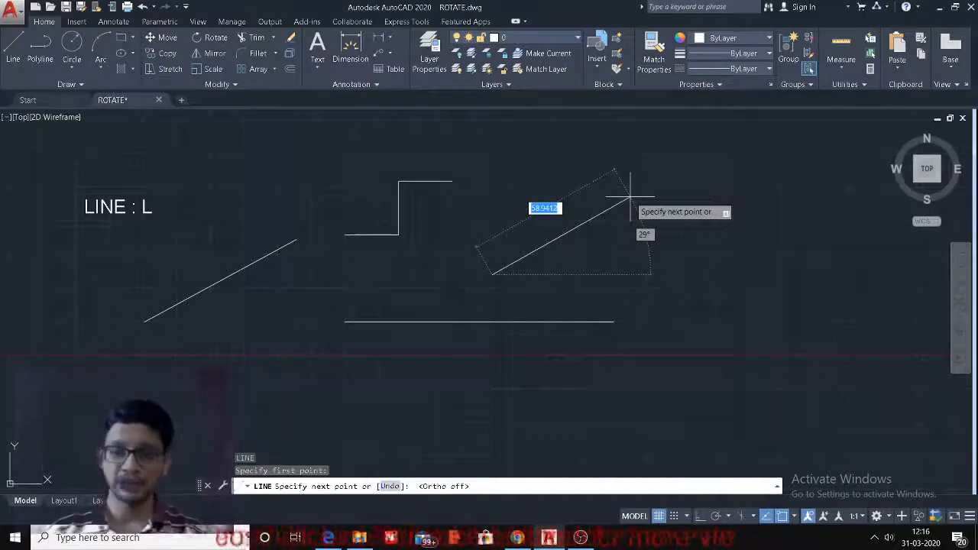
- Try to enter the line's length and angle together as 50@45
type("5")
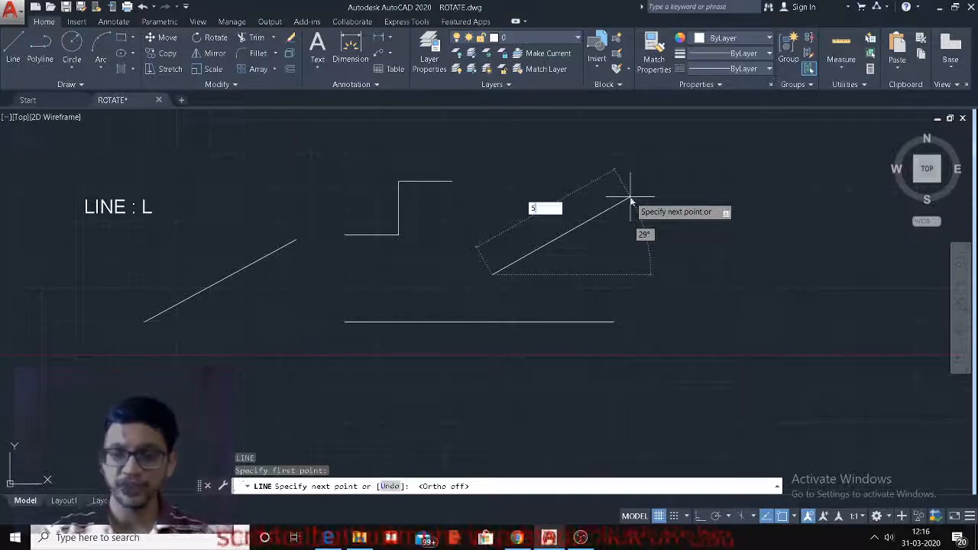
type("0@")
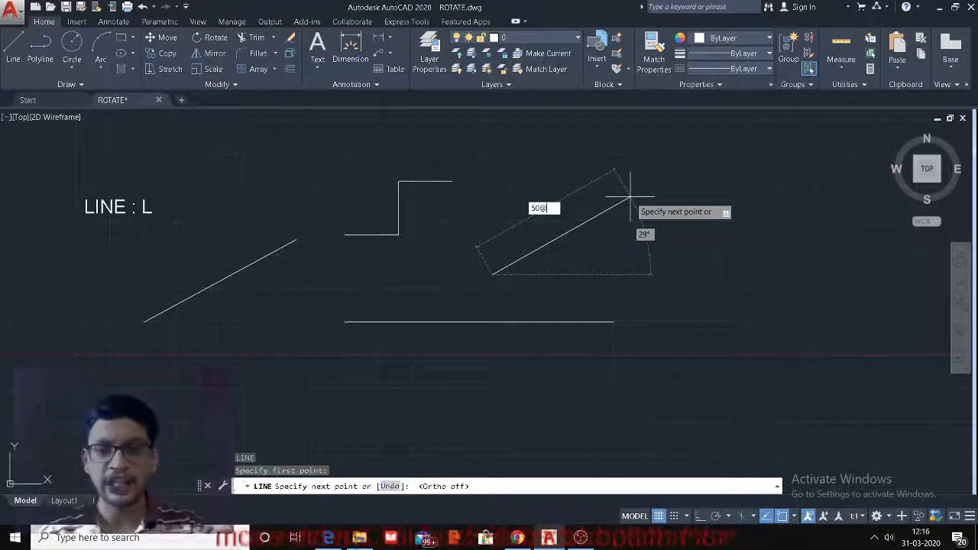
type("45")
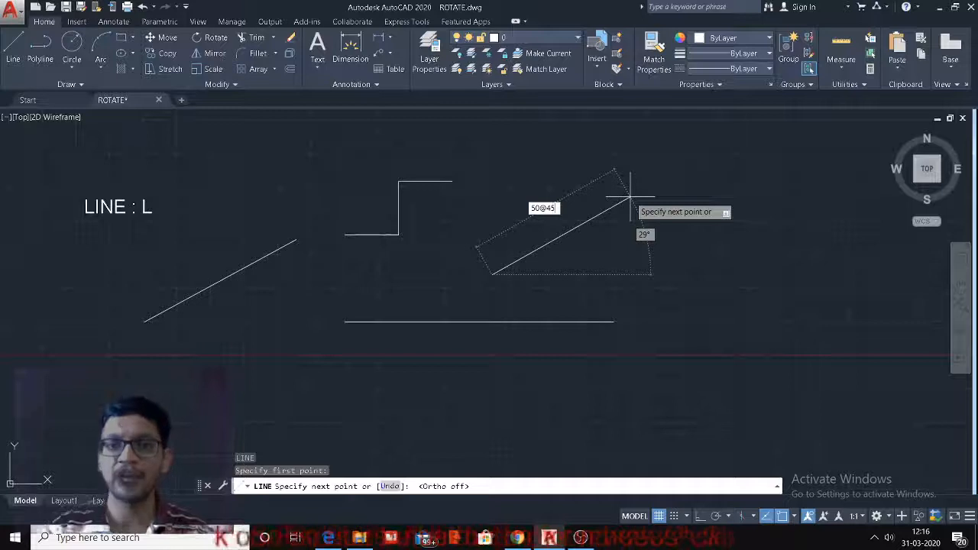
key("Return")
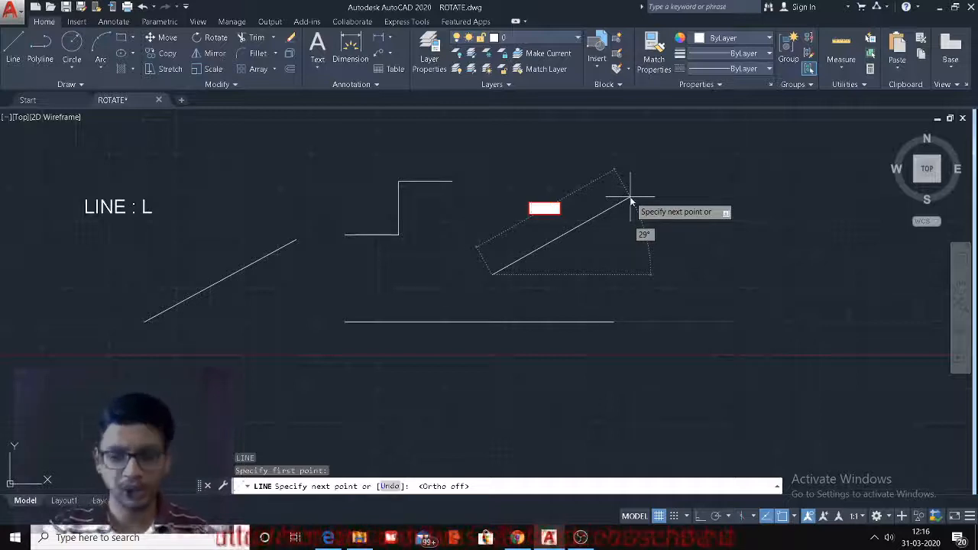
- Finish the line with a length of 50 units and an angle of 45°, and end the command
type("50")
key("Tab")
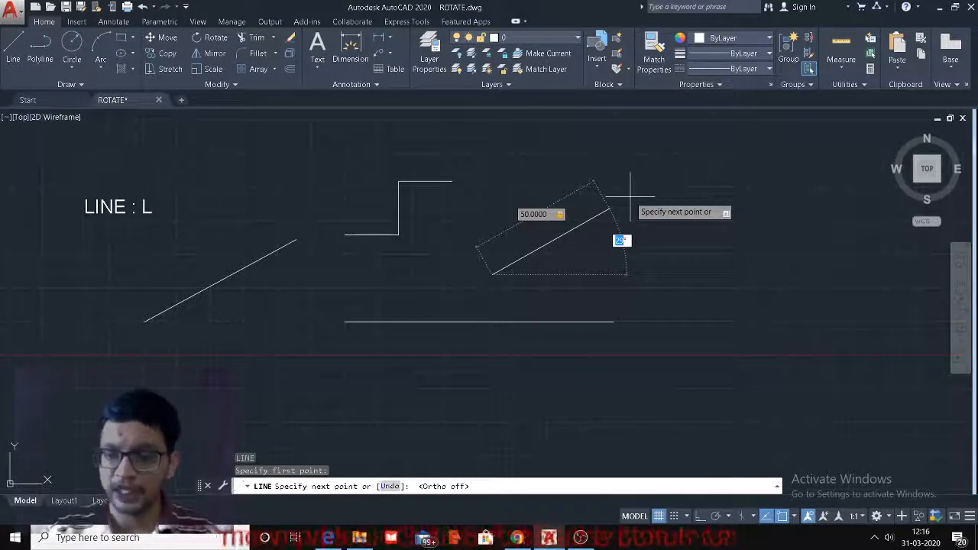
type("45")
key("Return")
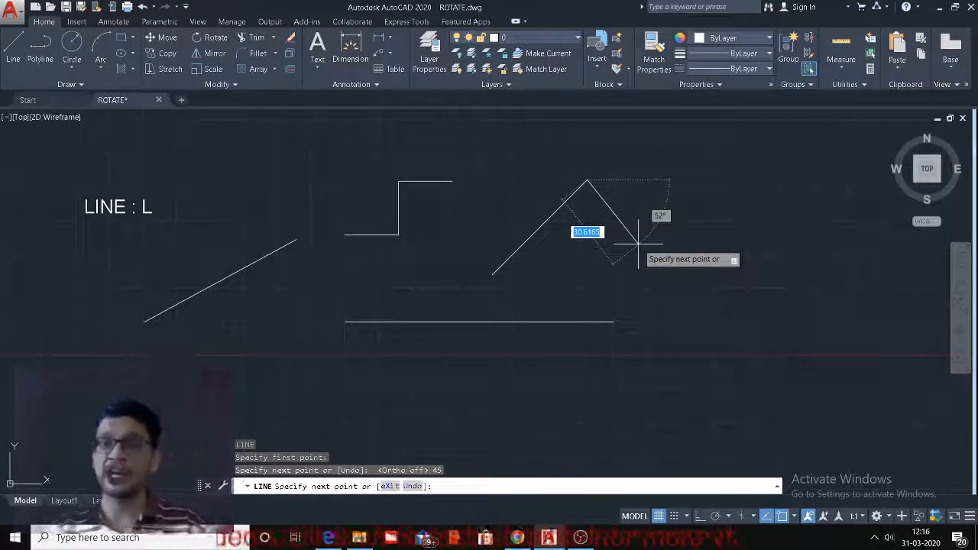
key("Escape")
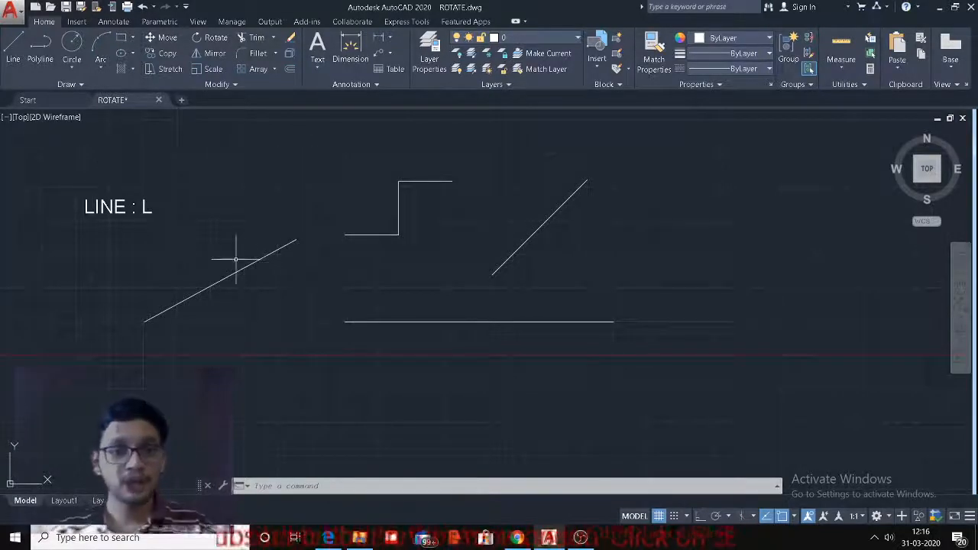
- With Ortho on, draw an L-shaped line beside the 45° line, 30 units right and 15 units up, and switch to Polar tracking
middle_click_drag(236, 259, 251, 247)
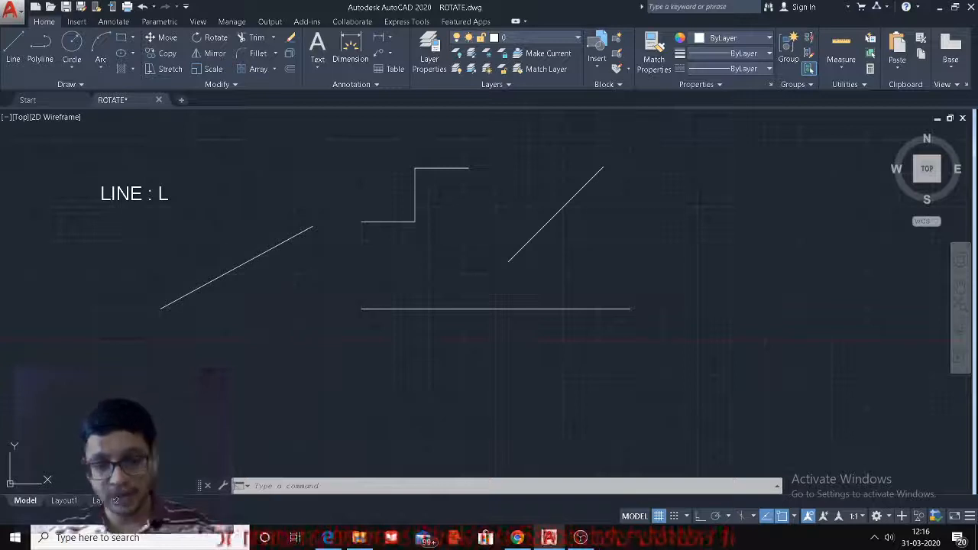
type("l")
key("Return")
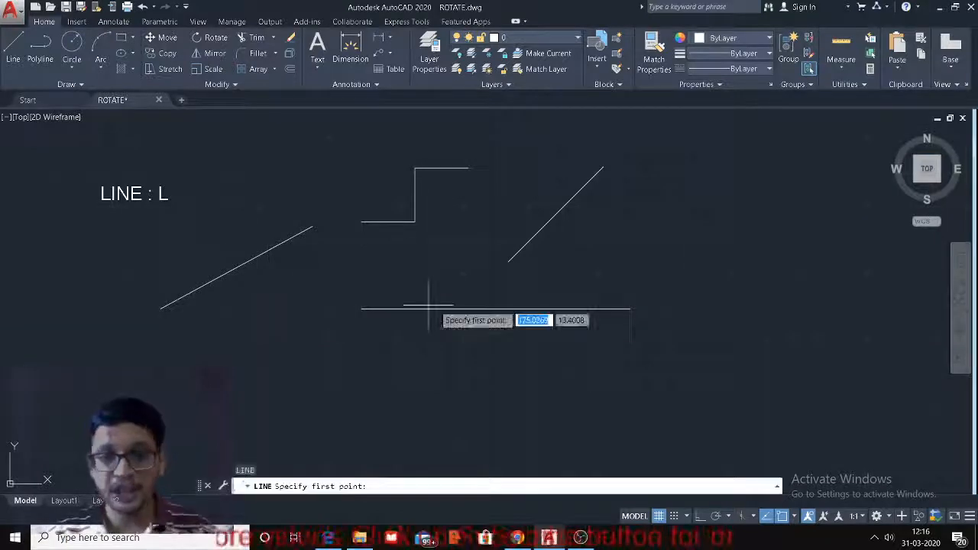
left_click(616, 257)
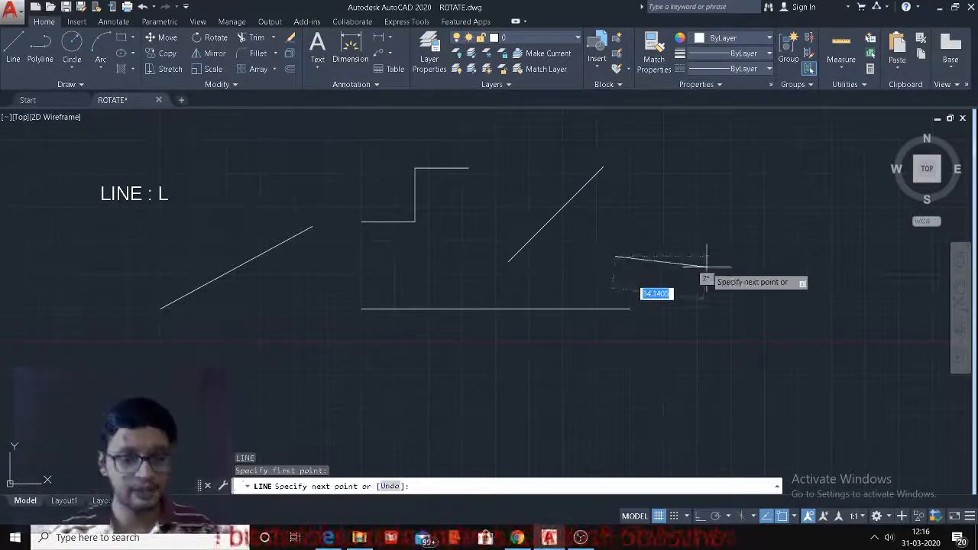
key("F8")
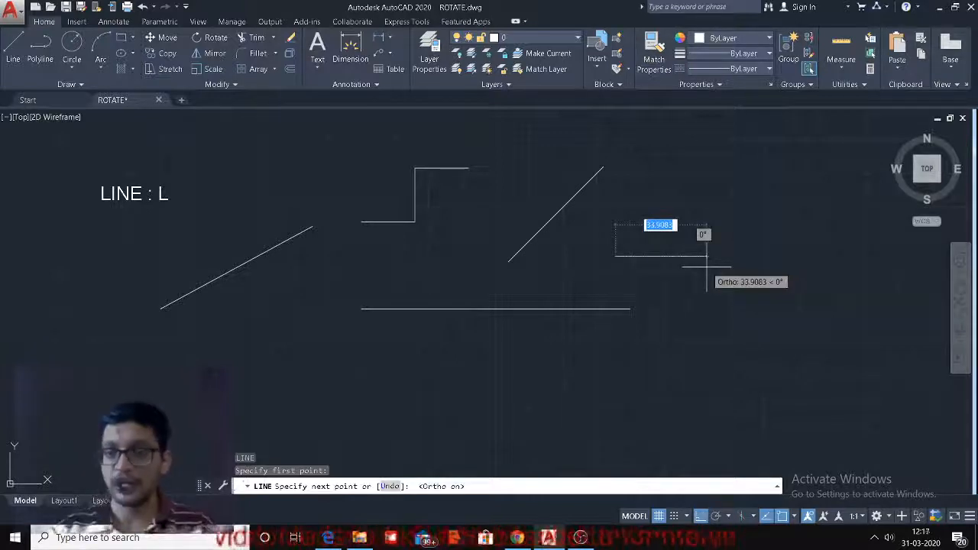
type("30")
key("Return")
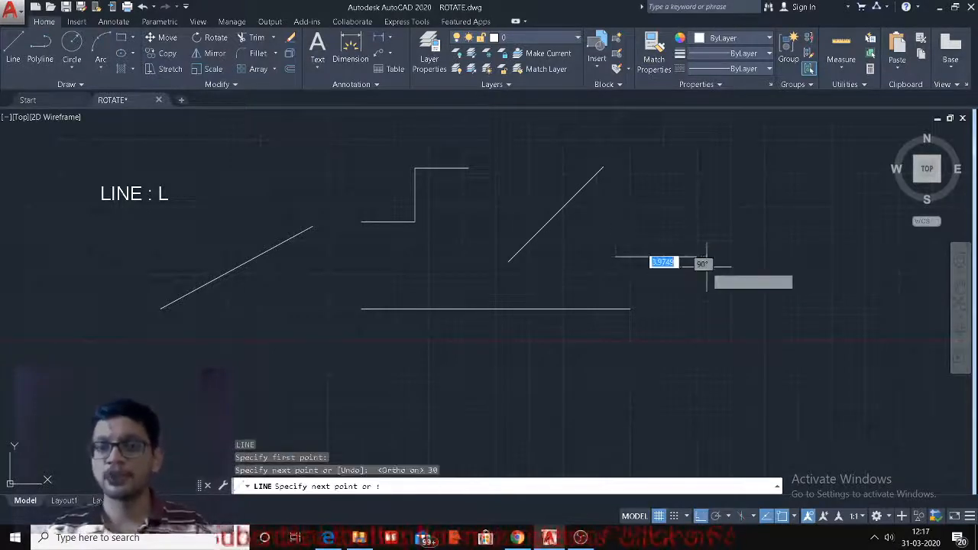
type("1")
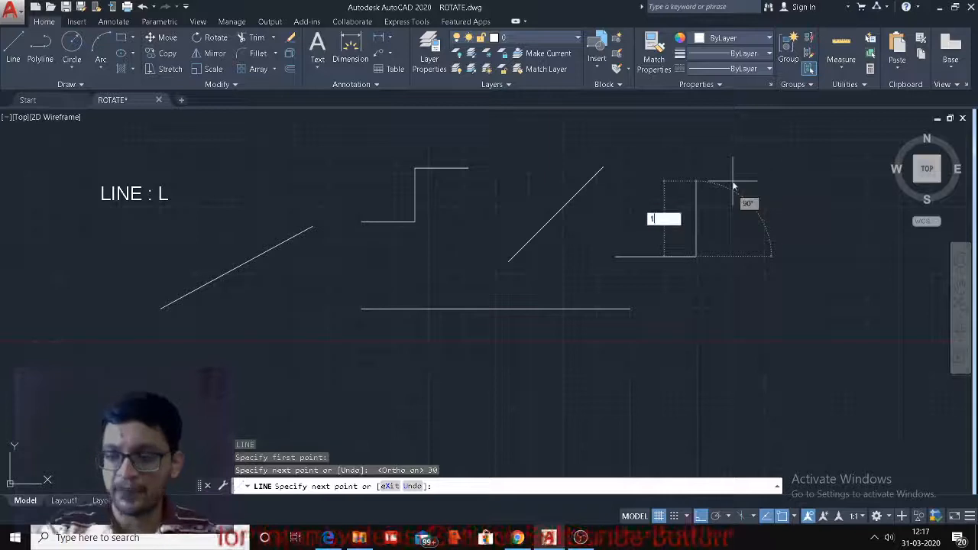
type("5")
key("Return")
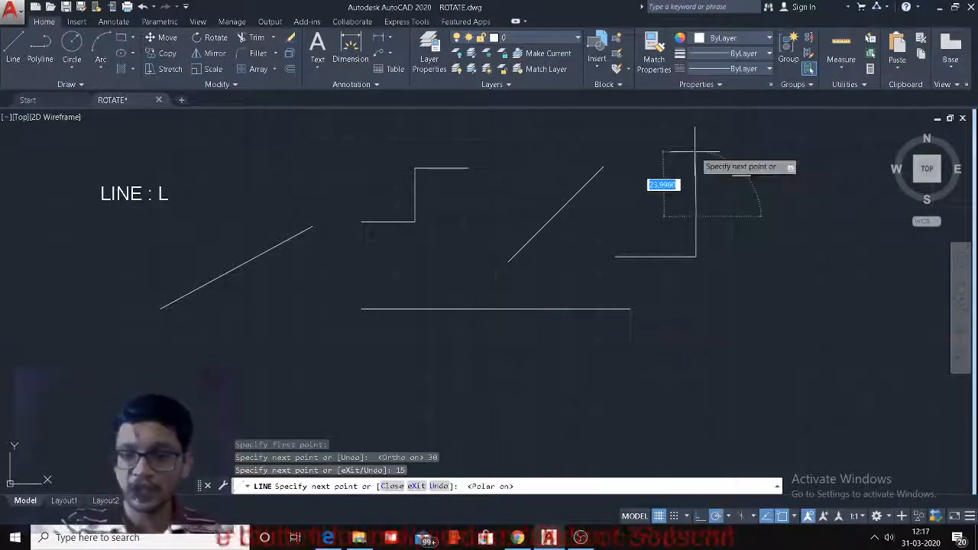
key("F10")
key("Escape")
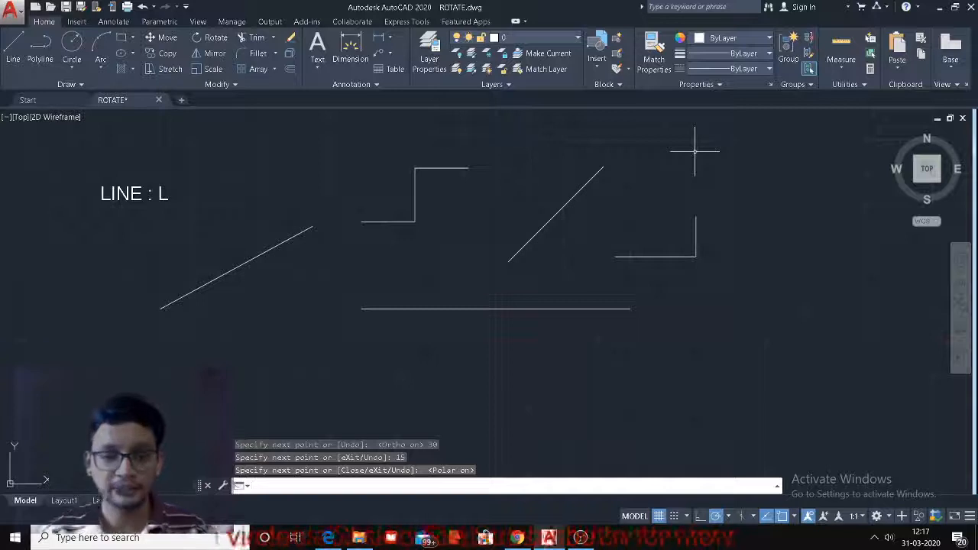
key("Escape")
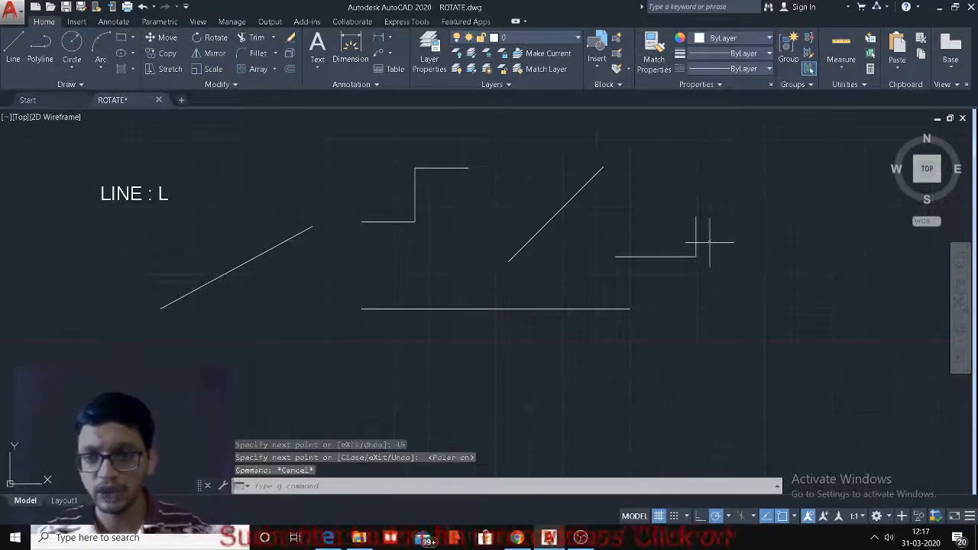
- Erase both segments of the L-shaped line beside the 45° line
left_click(709, 243)
left_click(619, 268)
key("Delete")
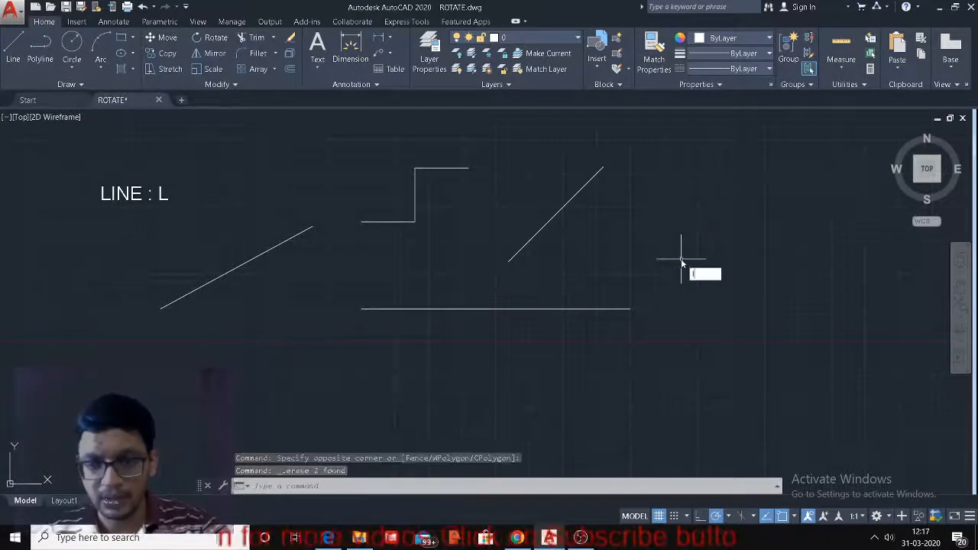
- Start a new line to the right of the 45° line with a horizontal segment 30 units long to the right
type("l")
key("Return")
left_click(639, 246)
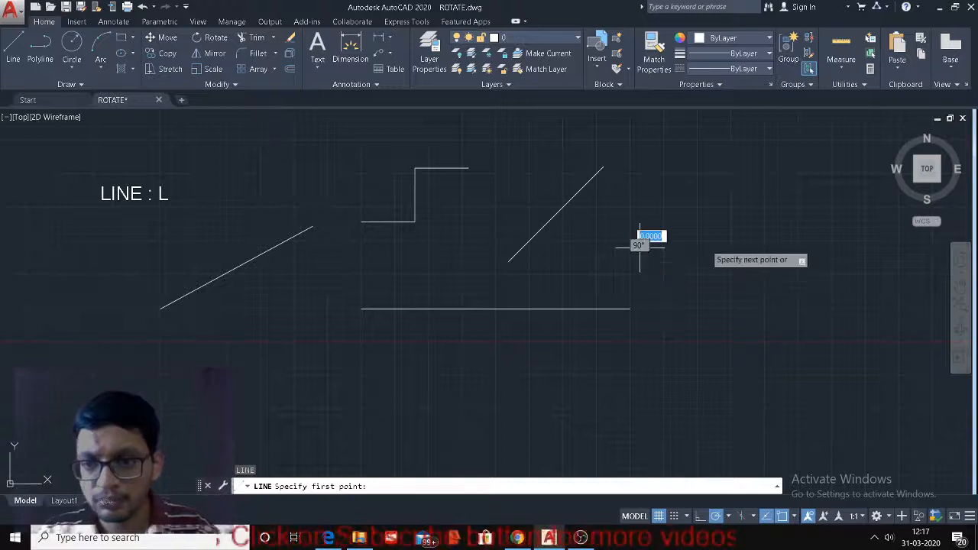
left_click(719, 248)
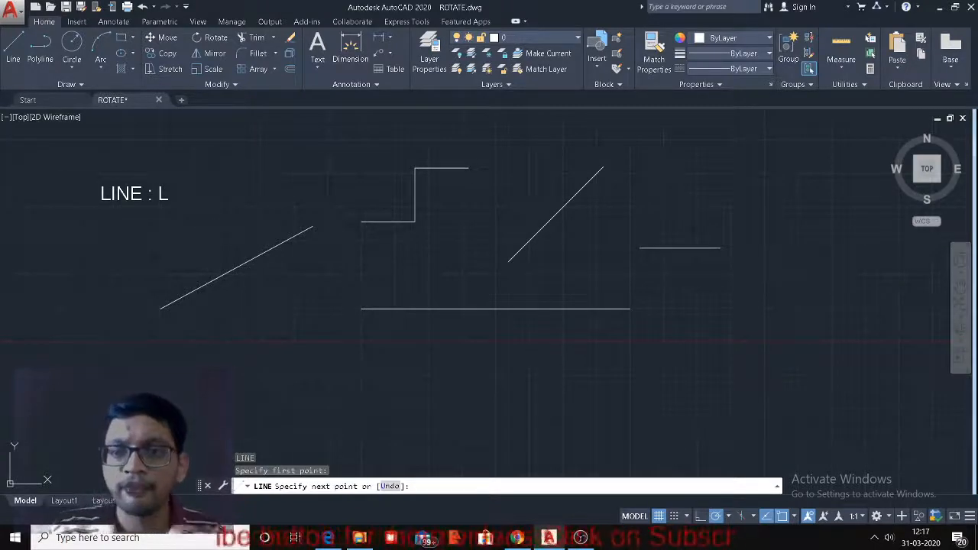
type("30")
key("Return")
- Add a vertical segment 15 units up, and undo that segment within the Line command
type("1")
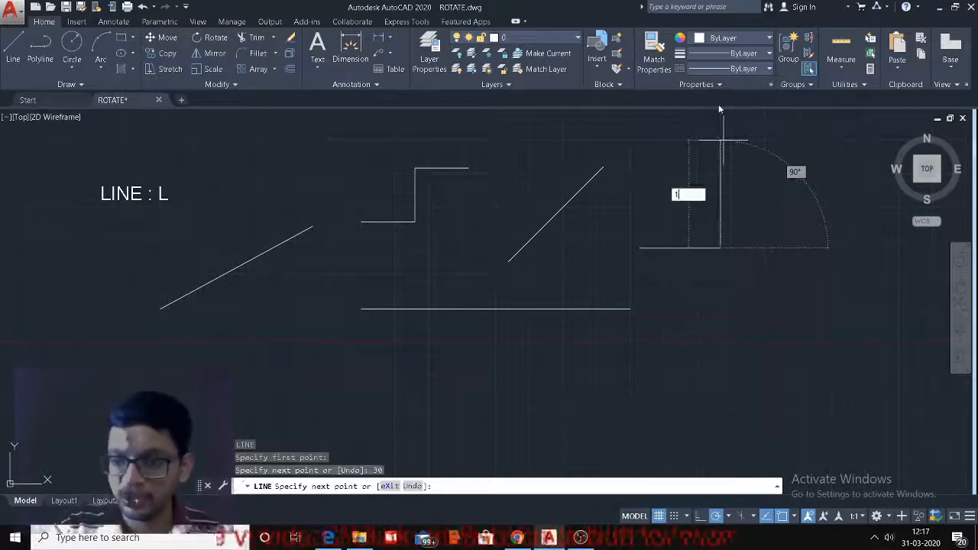
type("5")
key("Return")
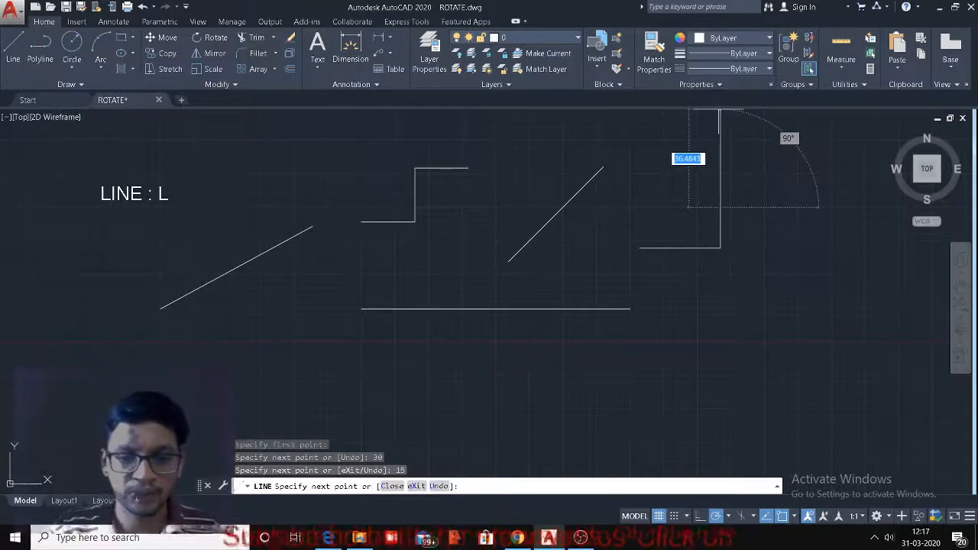
type("u")
key("Return")
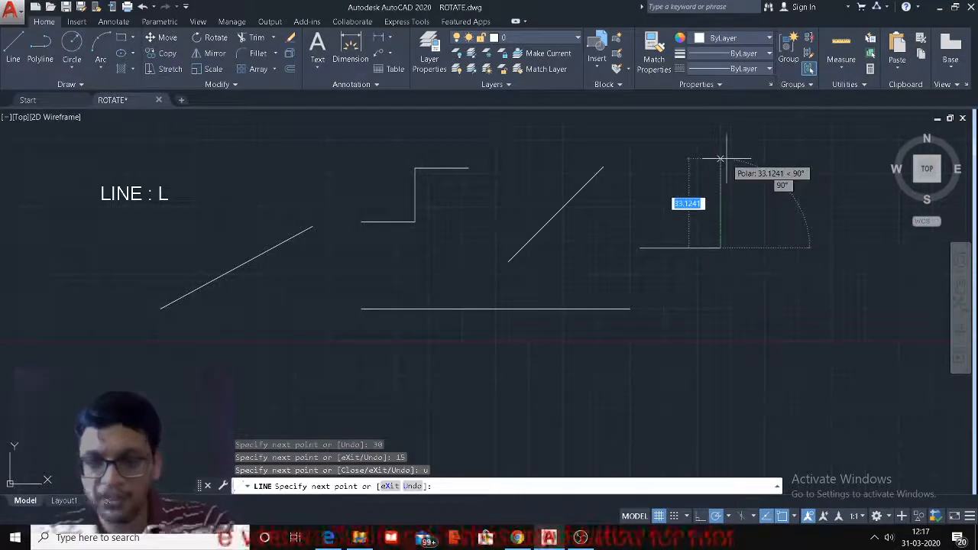
- With Ortho turned on, continue the line 20 units up and 20 units left, and close it to its start point
key("F8")
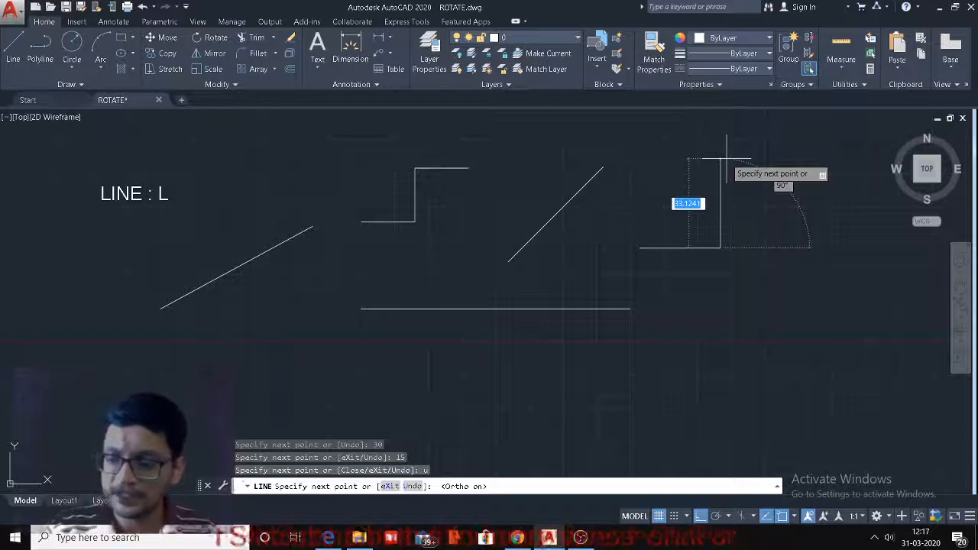
type("20")
key("Return")
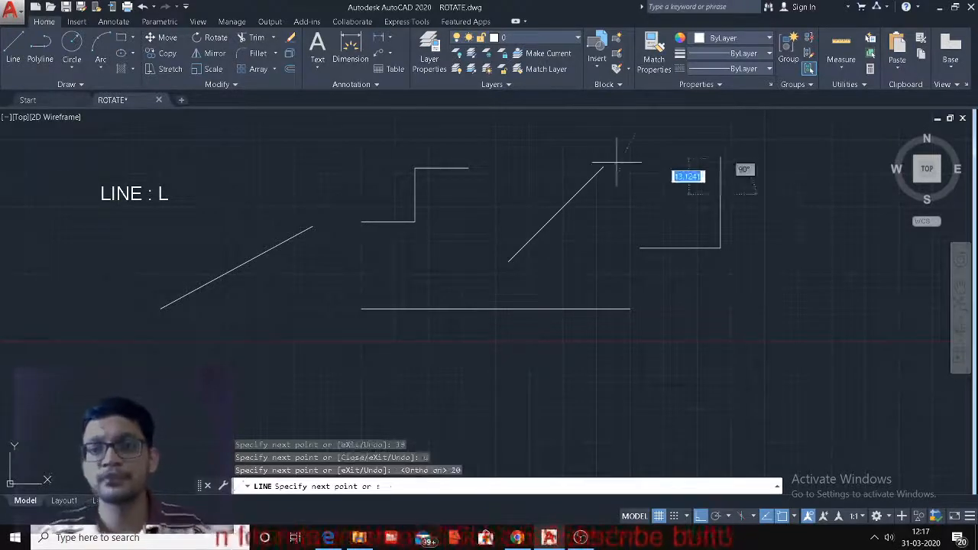
type("20")
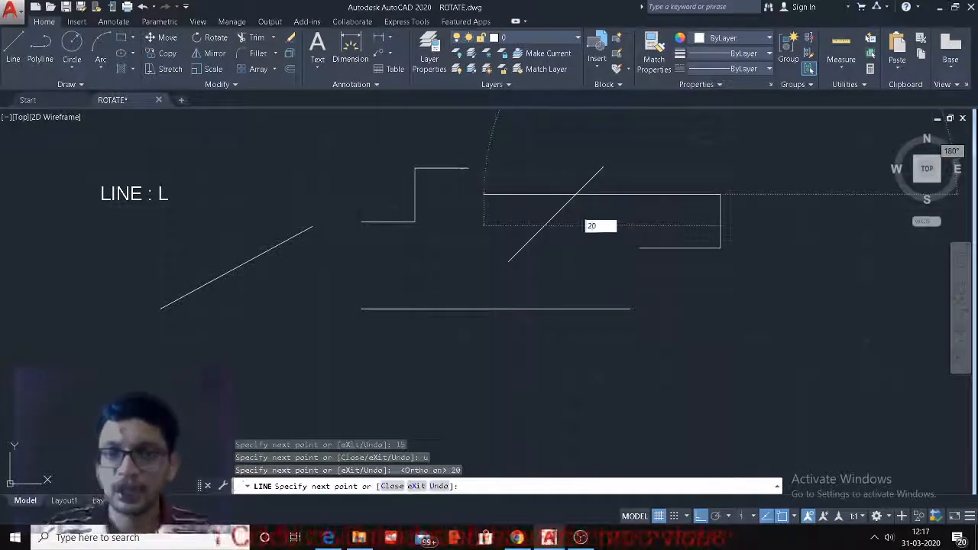
key("Return")
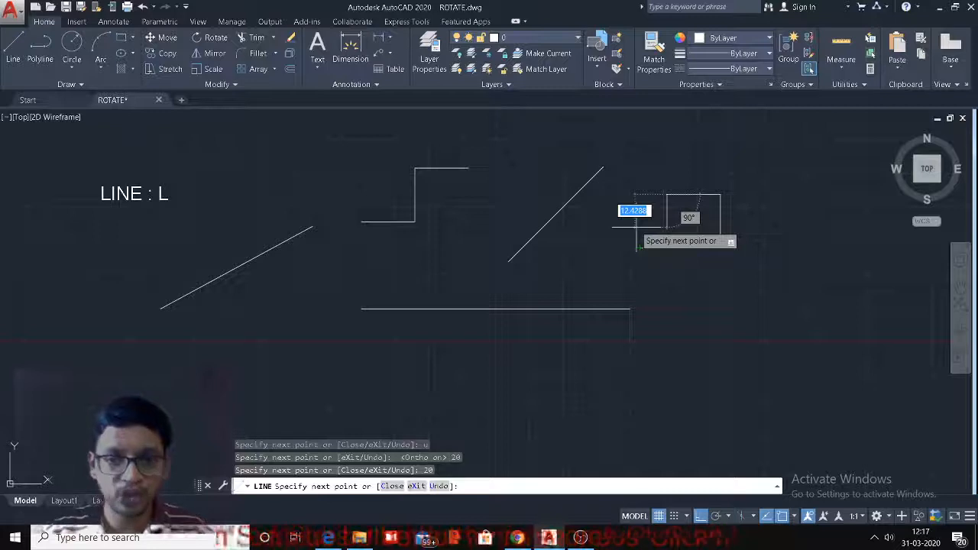
type("c")
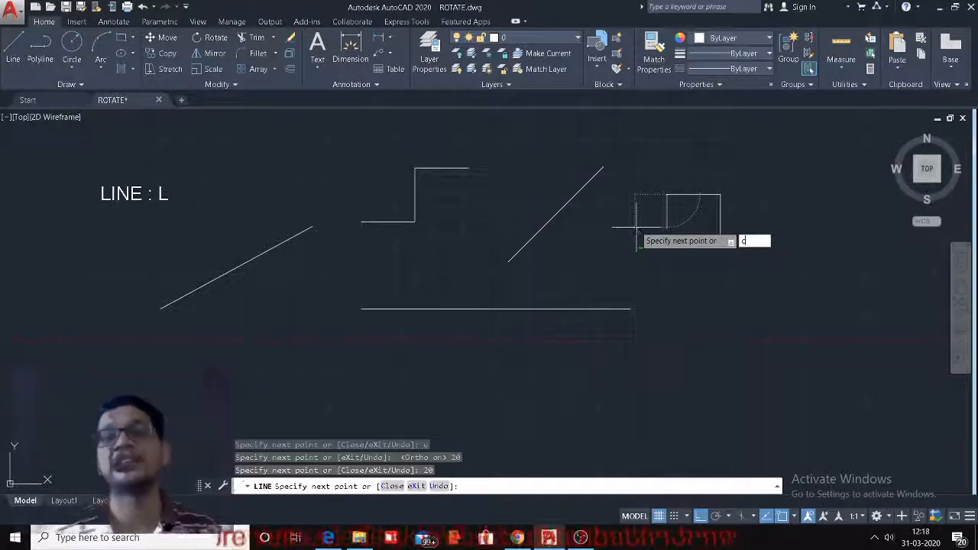
key("Return")
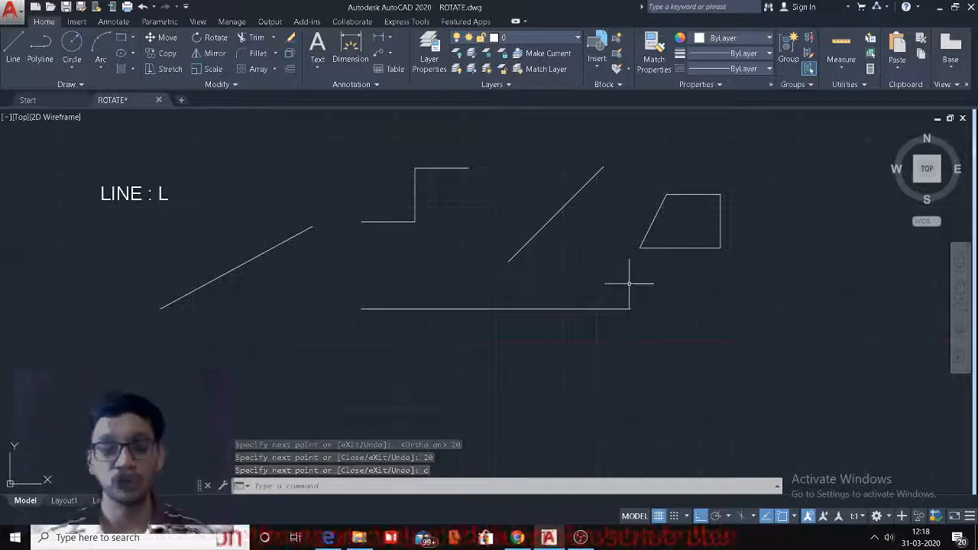
- Erase the slanted closing segment of the four-sided shape
left_click(657, 217)
left_click(639, 227)
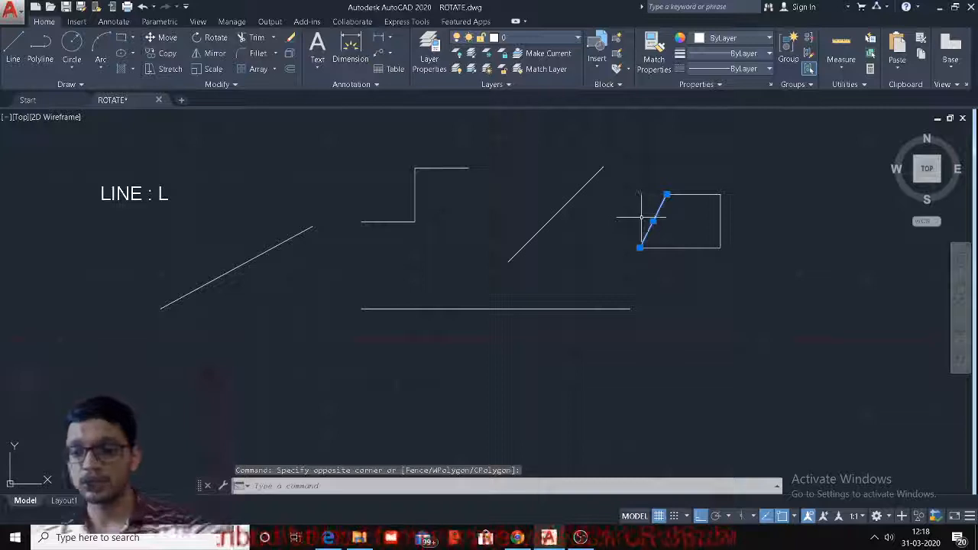
key("Delete")
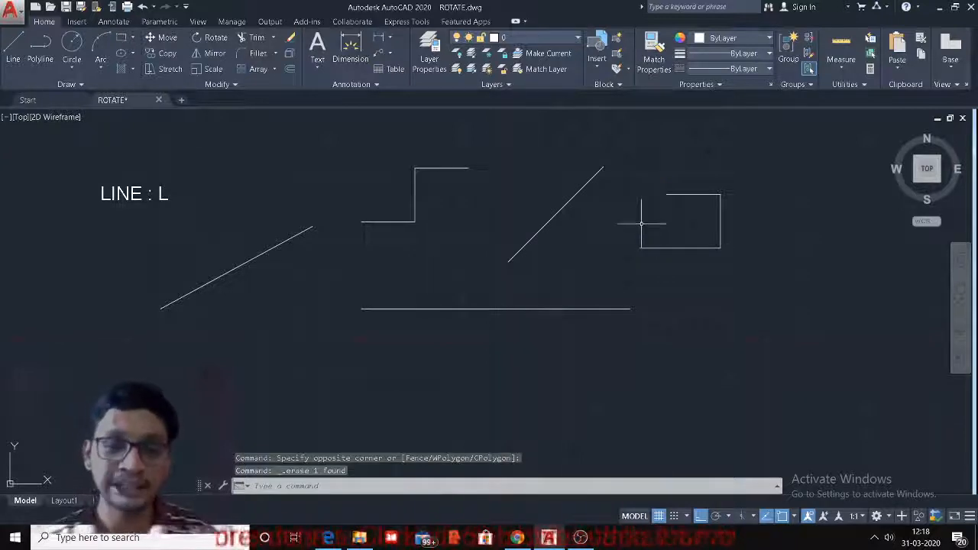